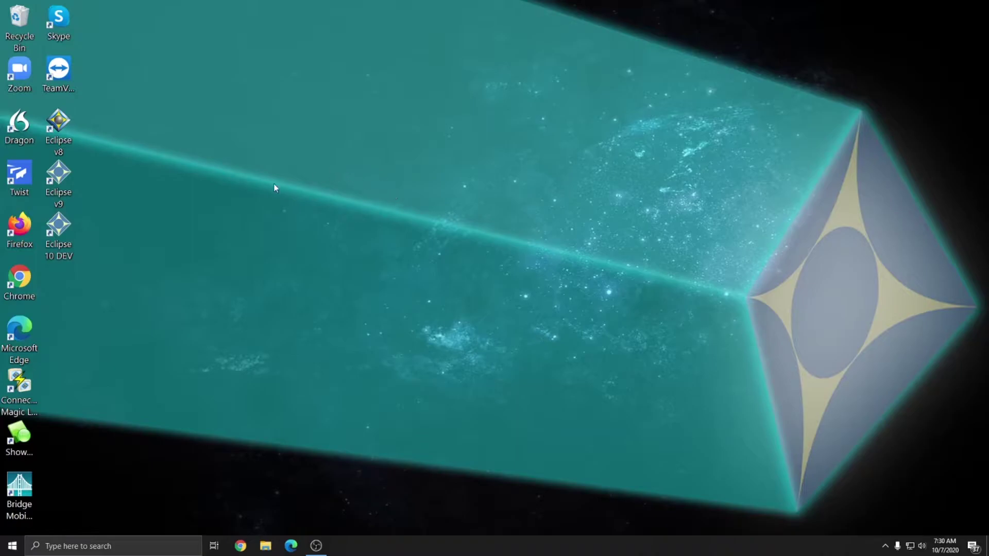
Step: Launch Eclipse 9 and choose to create a new user
{"action": "double_click", "coordinate": [59, 177]}
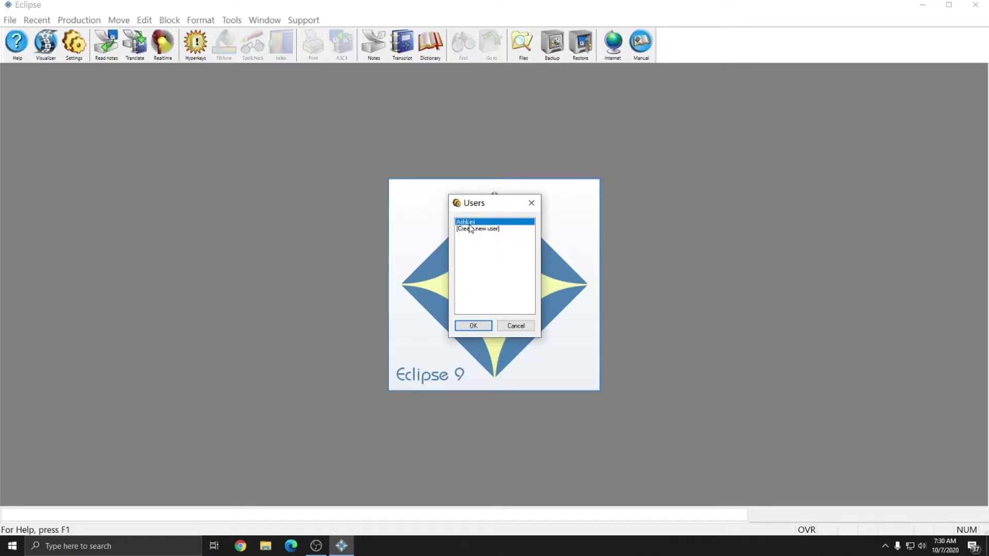
{"action": "left_click", "coordinate": [512, 230]}
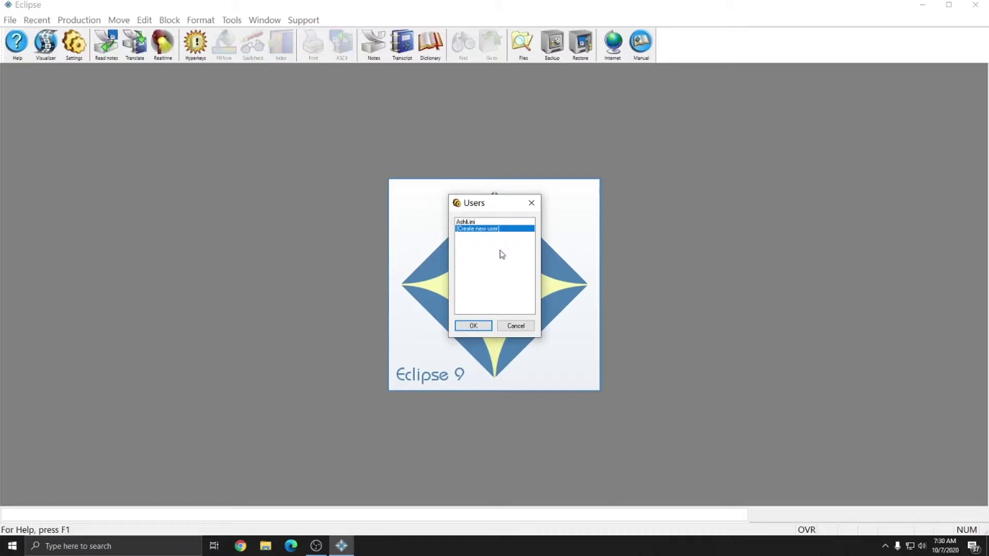
{"action": "left_click", "coordinate": [473, 326]}
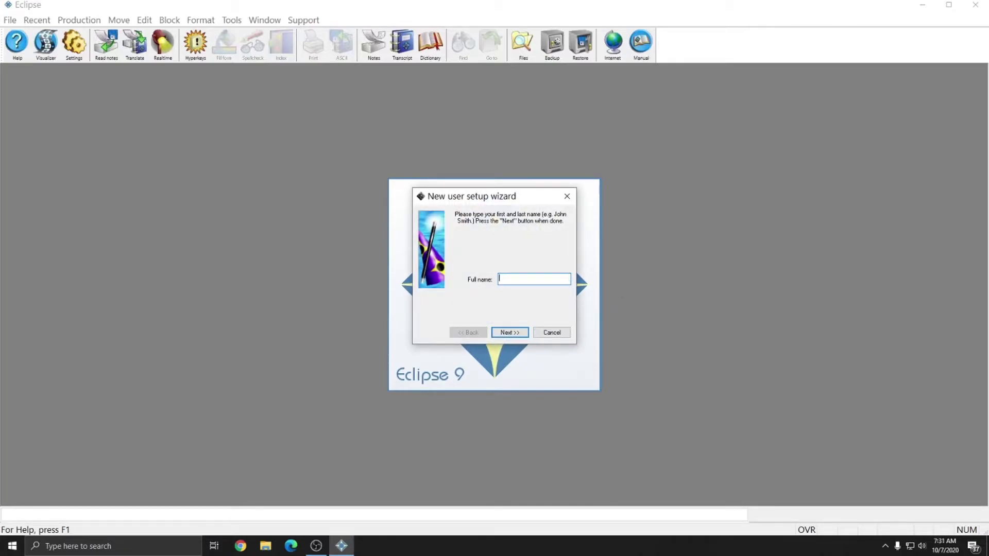
Step: Enter the user's full name and a self-chosen short name, then finish the wizard
{"action": "type", "text": "Ashli Vox"}
{"action": "key", "text": "Return"}
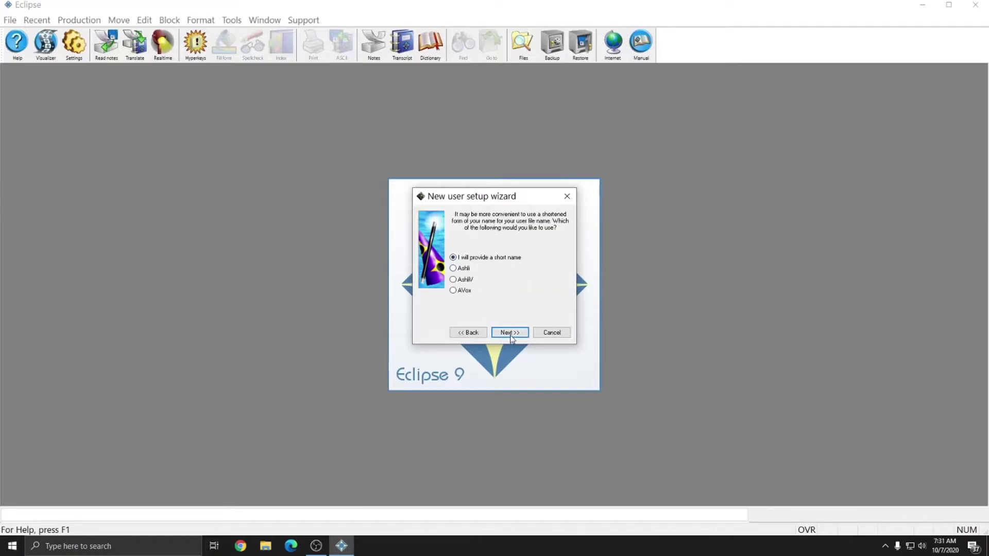
{"action": "left_click", "coordinate": [511, 331]}
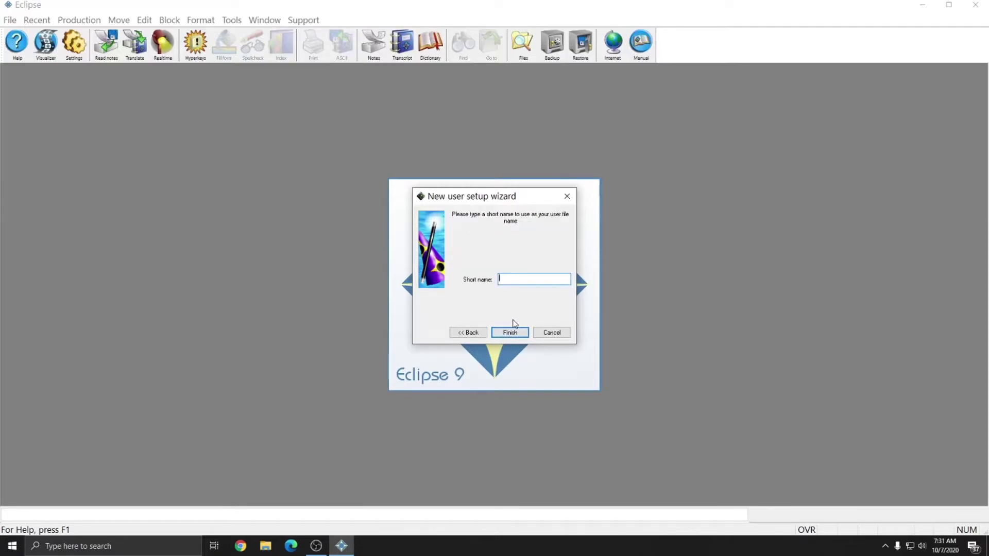
{"action": "type", "text": "Ashl"}
{"action": "type", "text": "Vox"}
{"action": "left_click", "coordinate": [507, 333]}
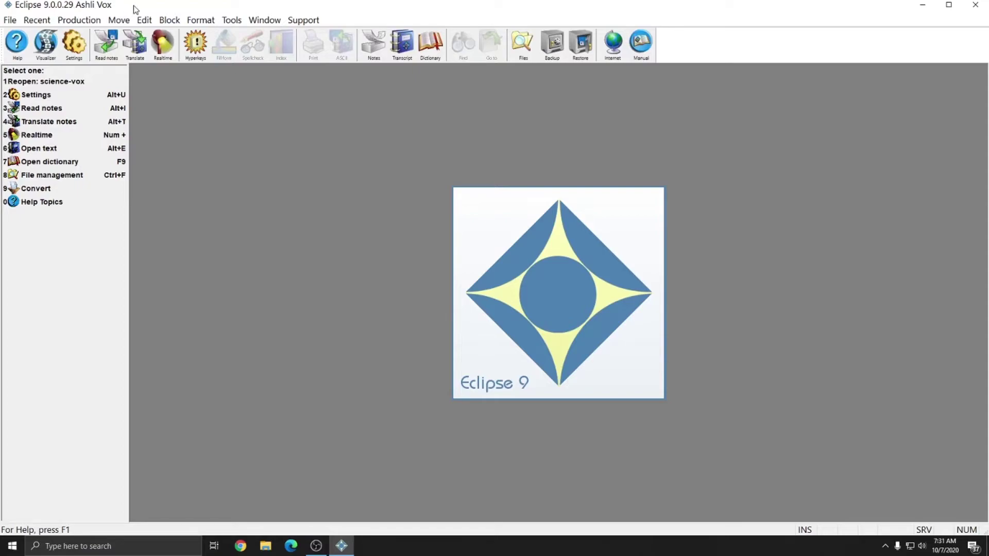
Step: In the user settings, check the User name and User file values
{"action": "left_click", "coordinate": [72, 51]}
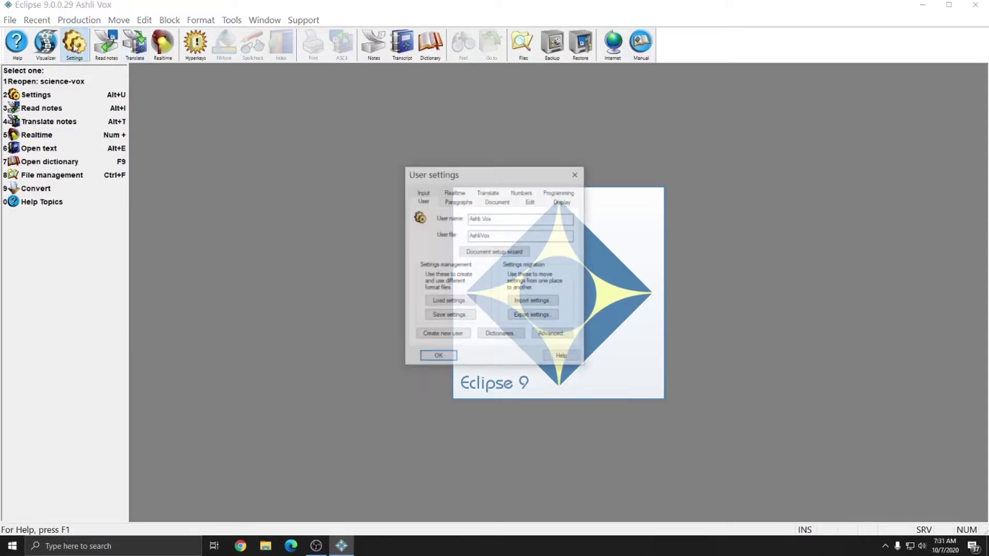
{"action": "left_click", "coordinate": [521, 219]}
{"action": "left_click", "coordinate": [500, 235]}
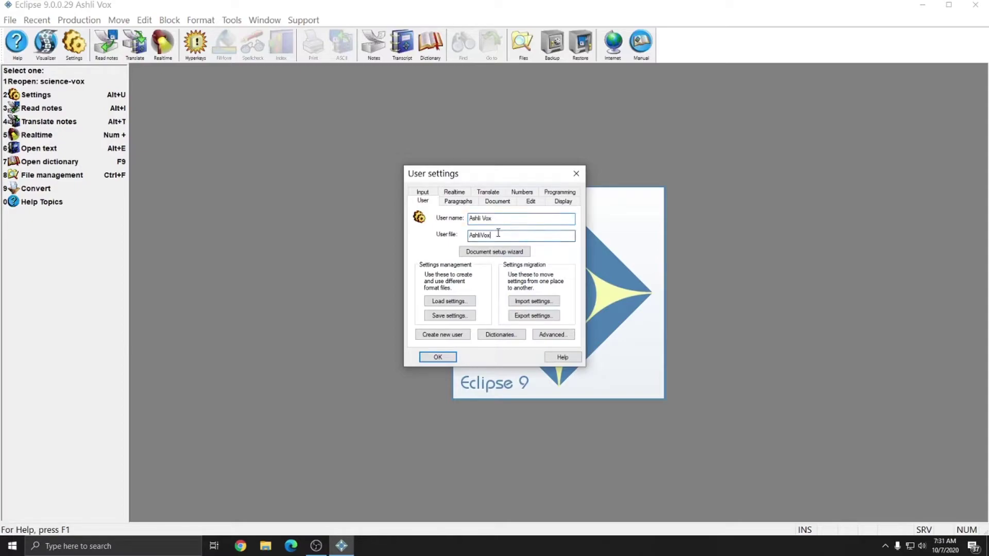
{"action": "double_click", "coordinate": [518, 236]}
{"action": "left_click", "coordinate": [518, 236]}
Step: Look at the saved settings list without loading any, then show the Advanced settings
{"action": "left_click", "coordinate": [437, 304]}
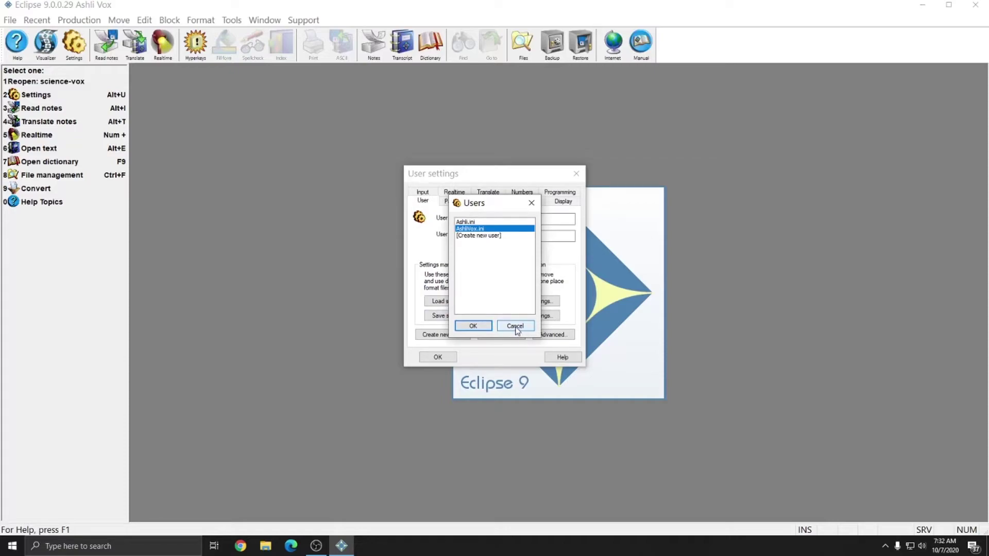
{"action": "left_click", "coordinate": [516, 327]}
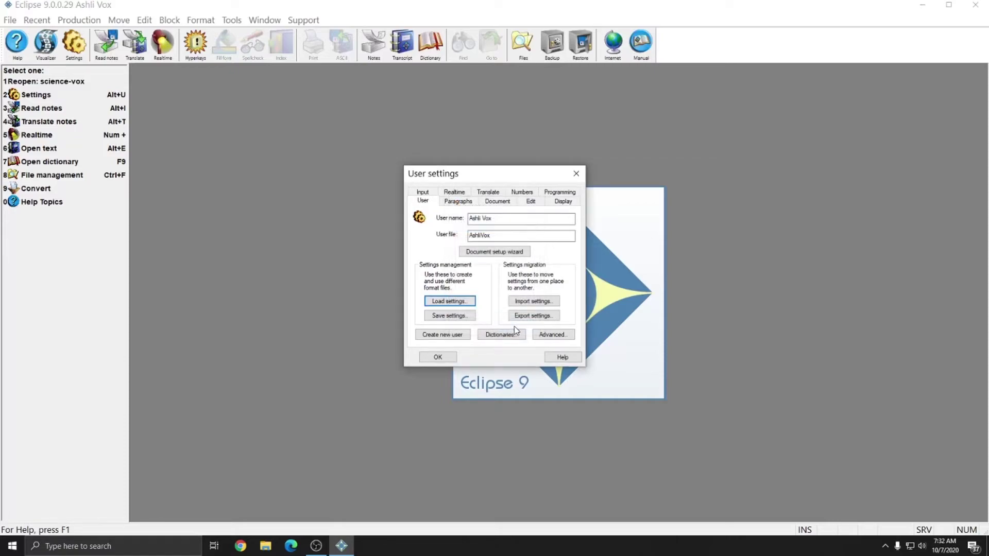
{"action": "left_click", "coordinate": [552, 334]}
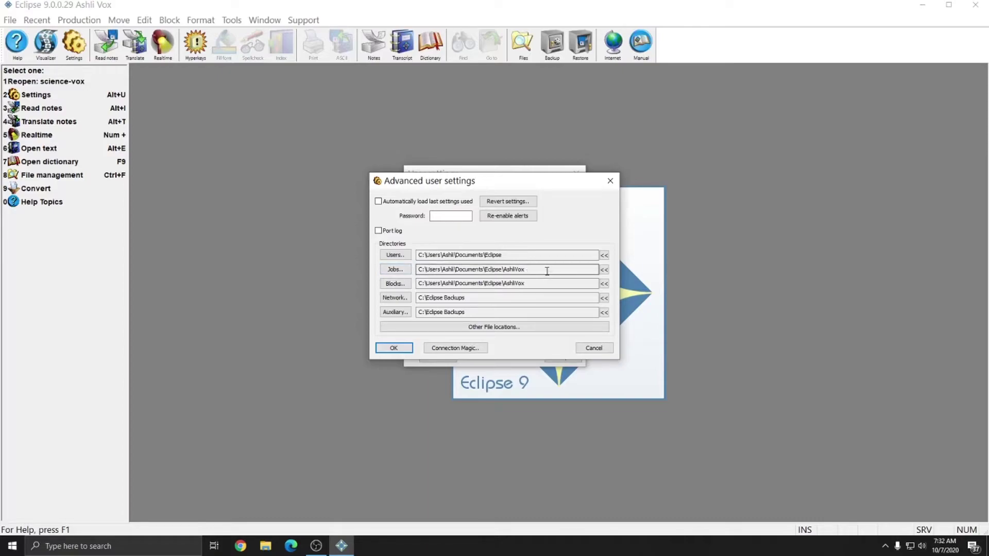
Step: Browse Documents\Eclipse in File Explorer, inspecting the profile .ini files and folders, then close it
{"action": "left_click", "coordinate": [265, 547]}
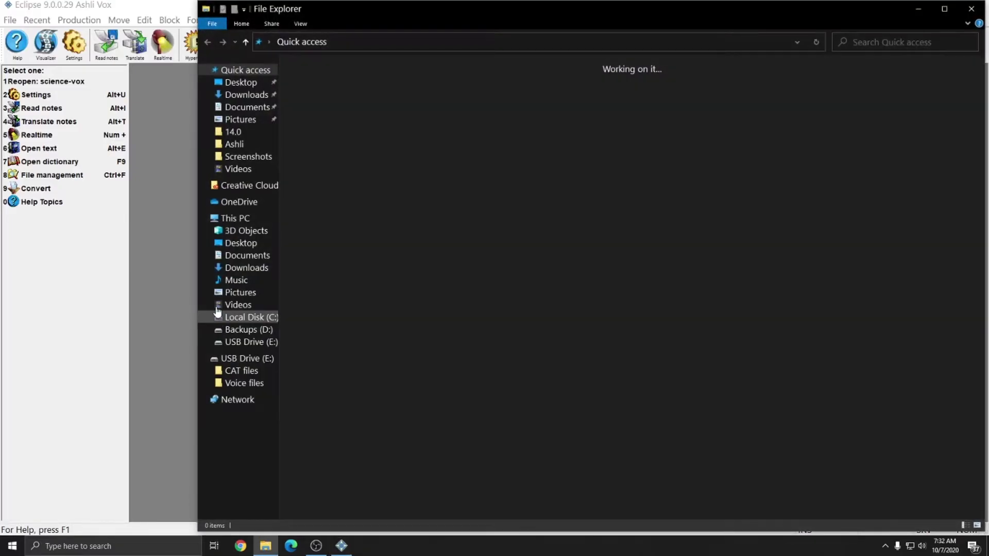
{"action": "left_click", "coordinate": [233, 109]}
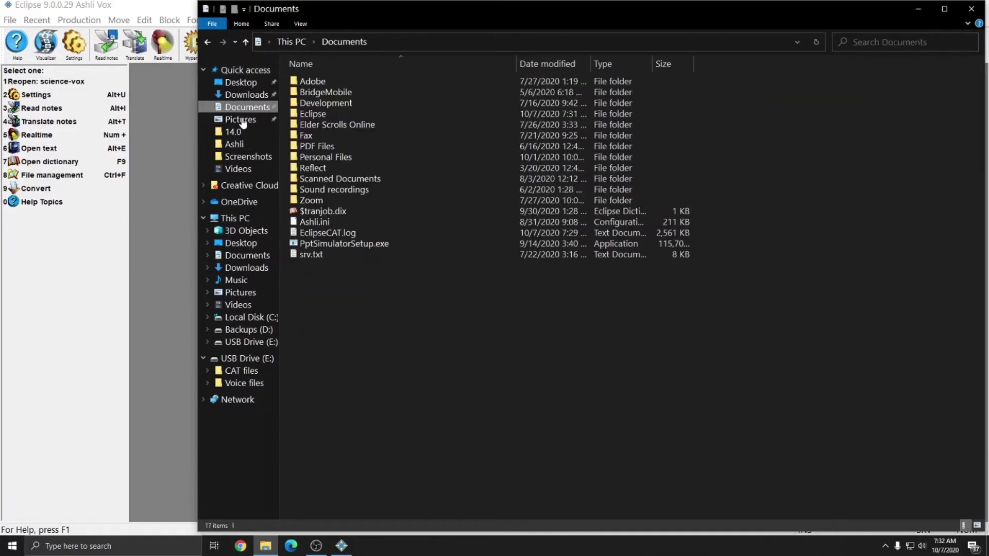
{"action": "double_click", "coordinate": [313, 116]}
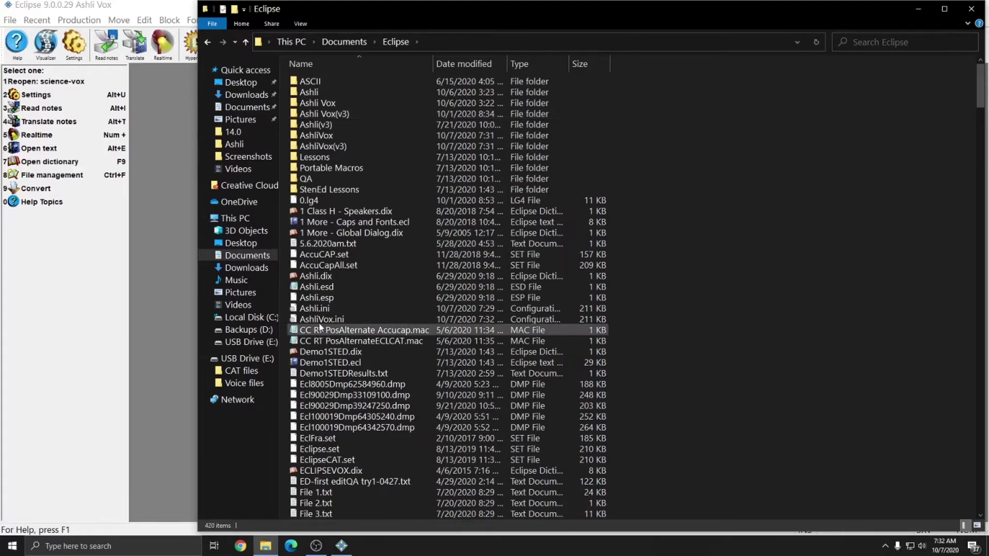
{"action": "left_click", "coordinate": [316, 309]}
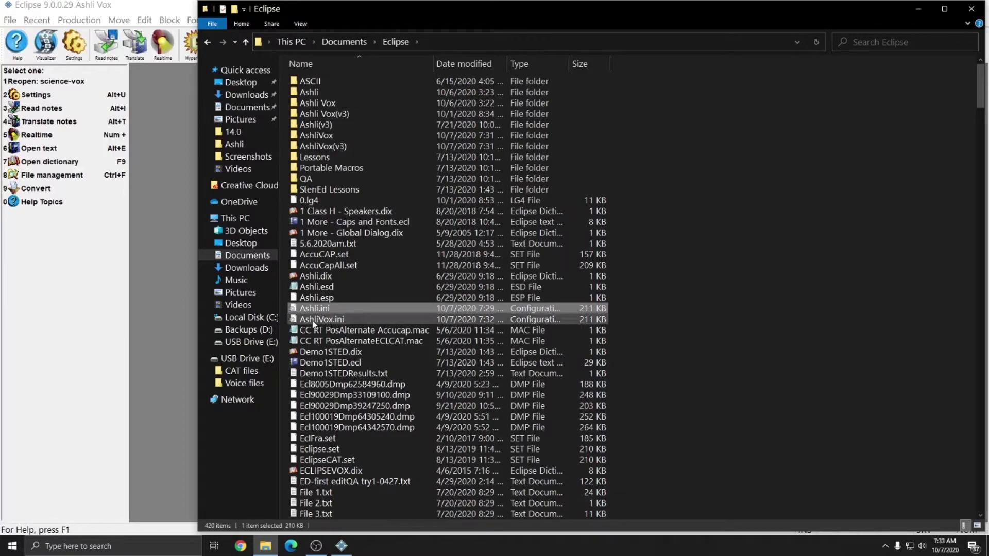
{"action": "left_click", "coordinate": [315, 321]}
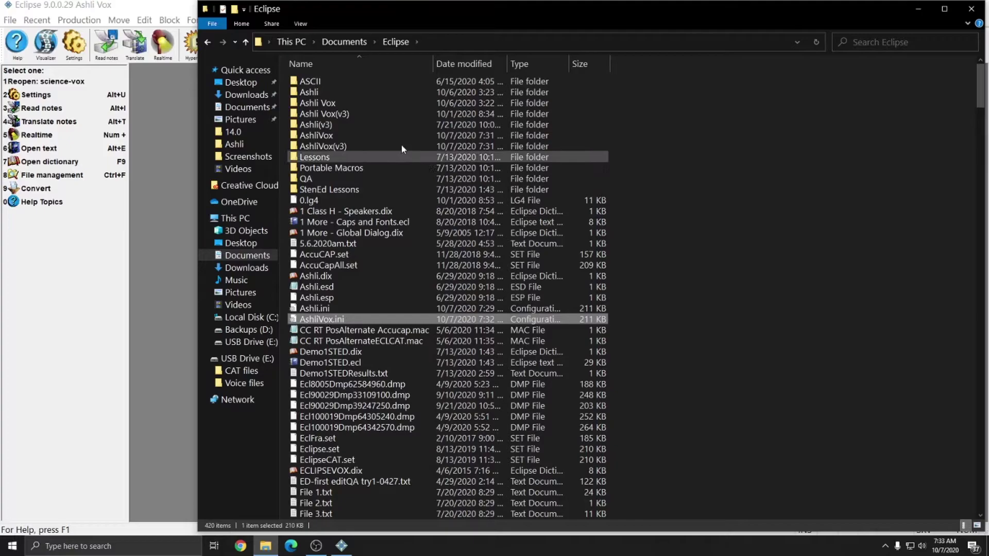
{"action": "left_click", "coordinate": [308, 94]}
{"action": "left_click", "coordinate": [315, 104]}
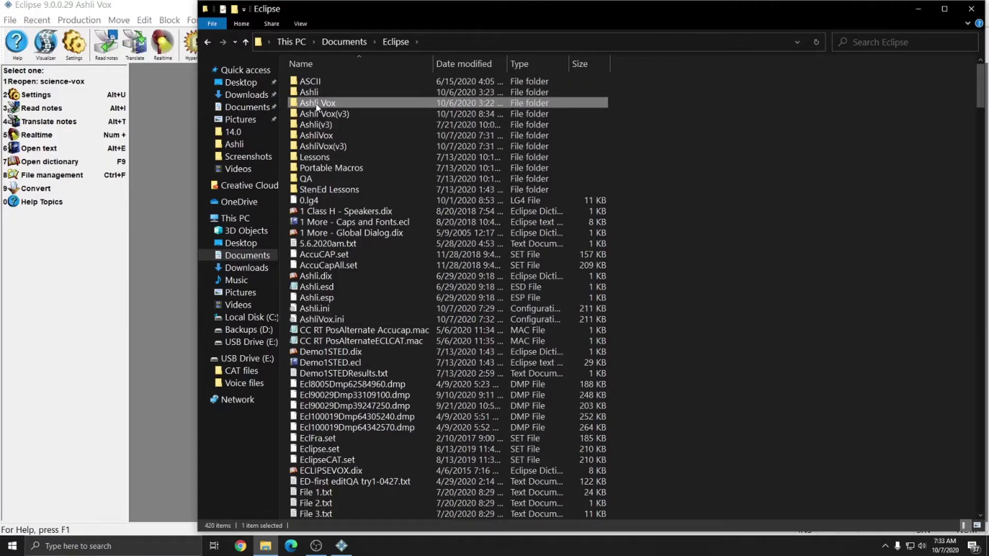
{"action": "left_click", "coordinate": [972, 9]}
Step: Dismiss the Advanced user settings and start Import settings from the User settings dialog
{"action": "left_click", "coordinate": [613, 180]}
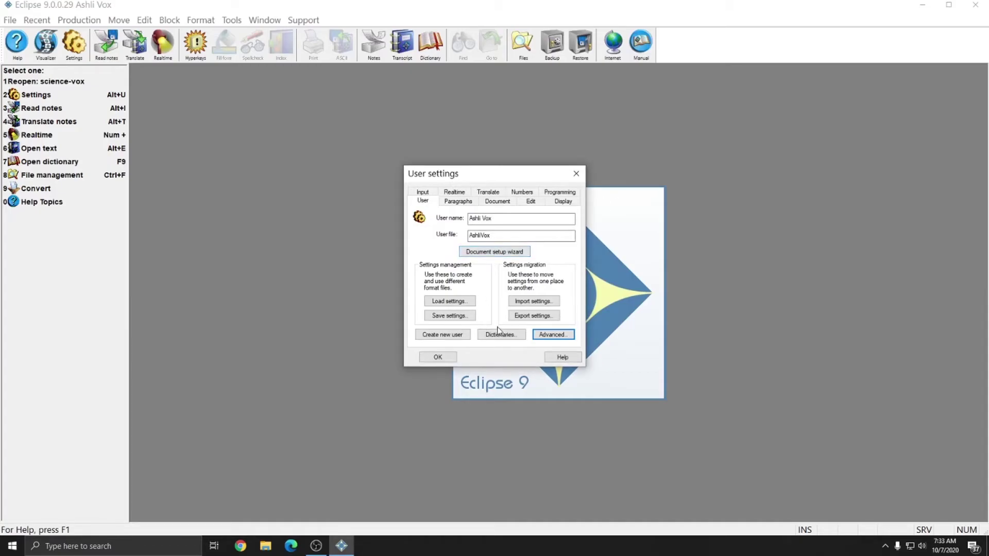
{"action": "left_click", "coordinate": [553, 334]}
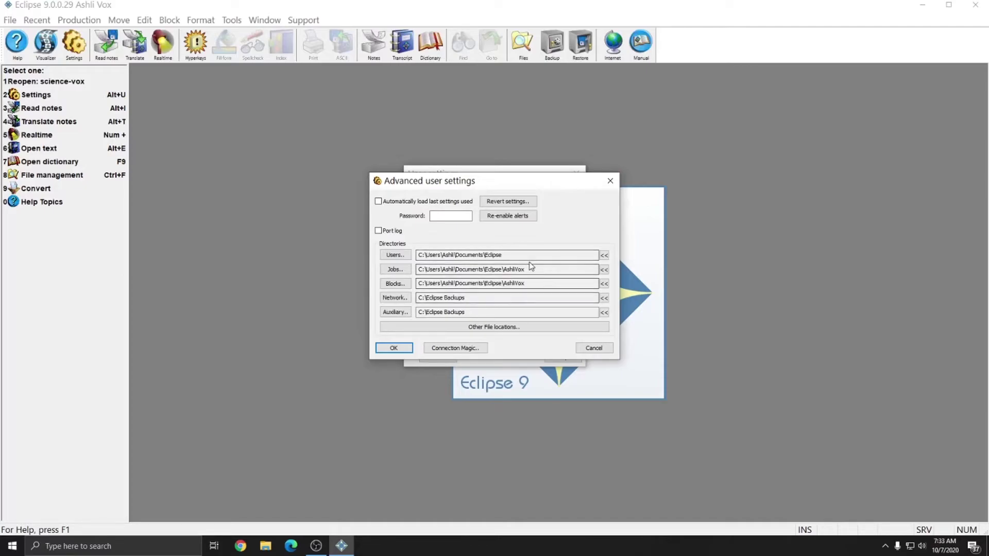
{"action": "left_click", "coordinate": [610, 180]}
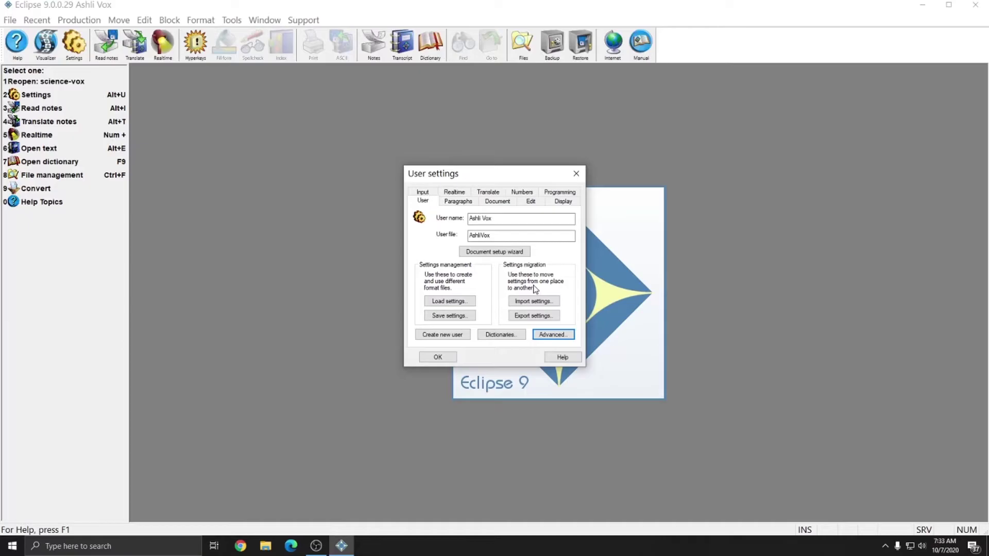
{"action": "left_click", "coordinate": [523, 303]}
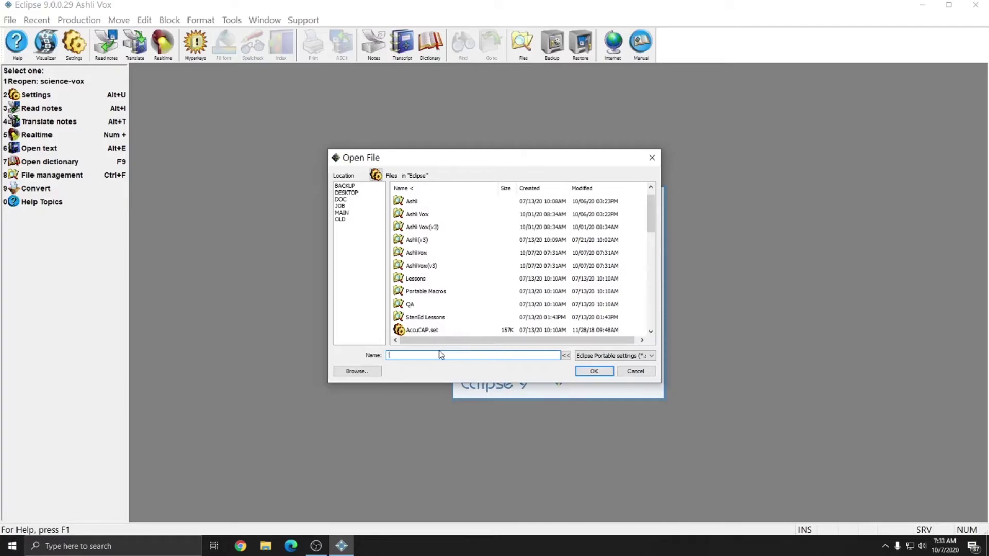
Step: Import 'voice court reporting.set' from the CAT files folder on USB Drive (E:)
{"action": "left_click", "coordinate": [347, 372]}
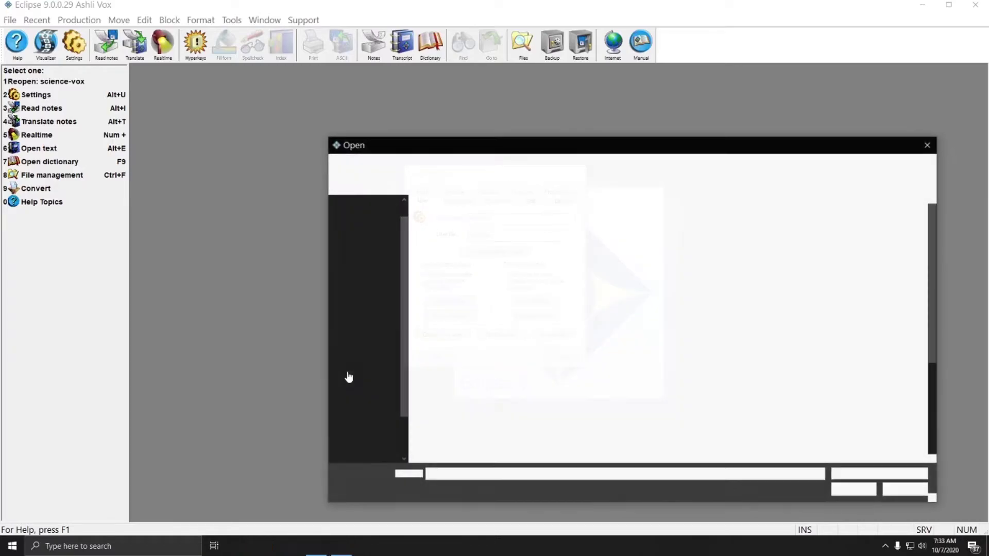
{"action": "scroll", "coordinate": [348, 376], "scroll_direction": "down", "scroll_amount": 1}
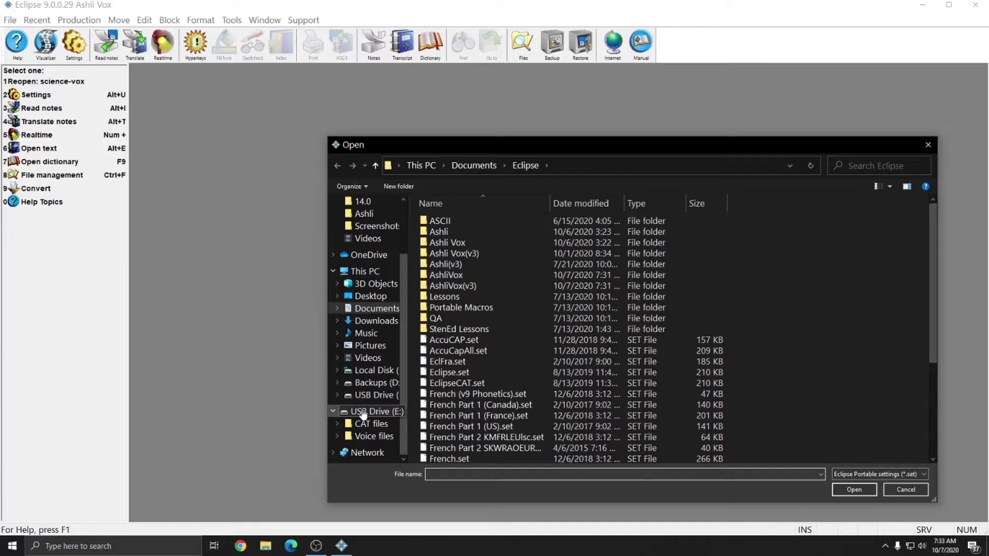
{"action": "left_click", "coordinate": [364, 412]}
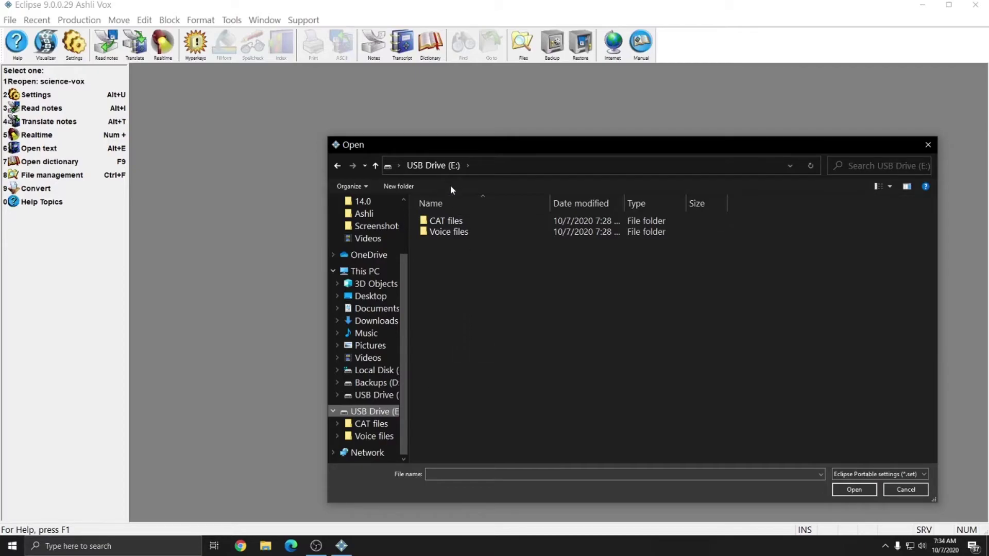
{"action": "double_click", "coordinate": [442, 220]}
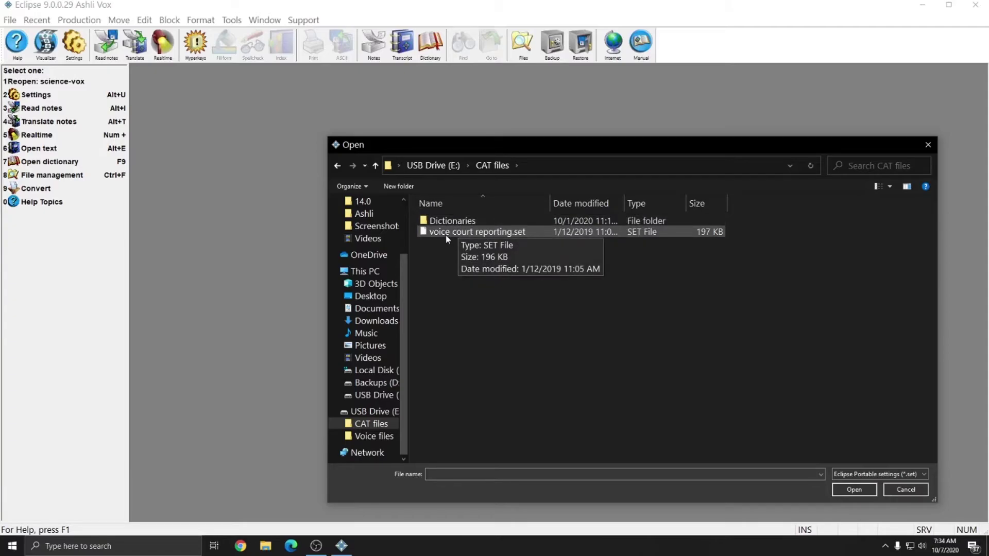
{"action": "double_click", "coordinate": [518, 233]}
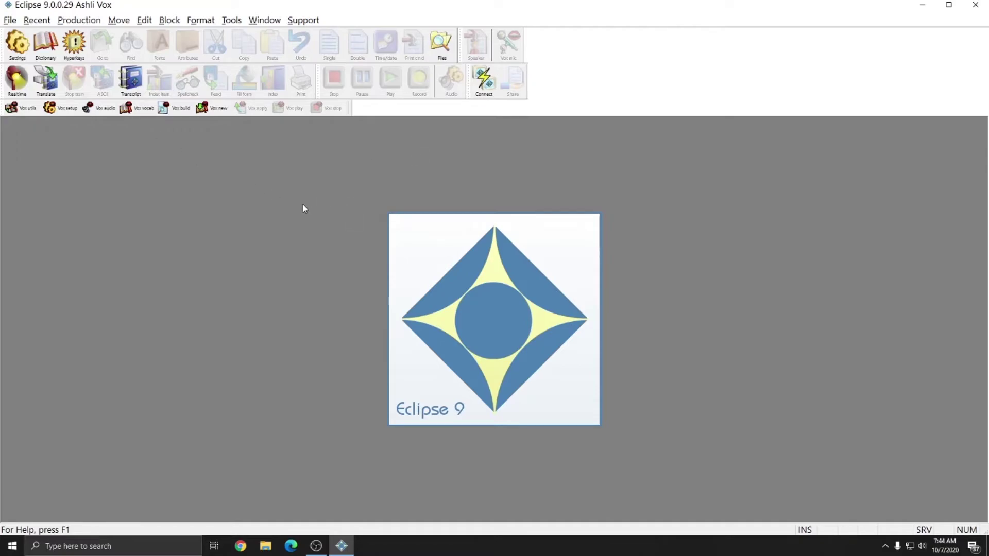
{"action": "left_click", "coordinate": [17, 43]}
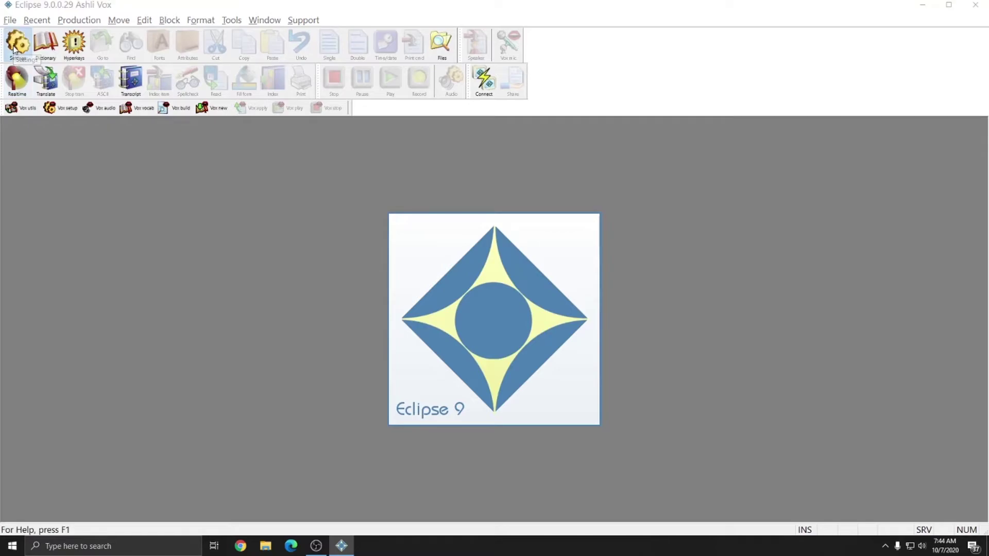
{"action": "left_click", "coordinate": [556, 335]}
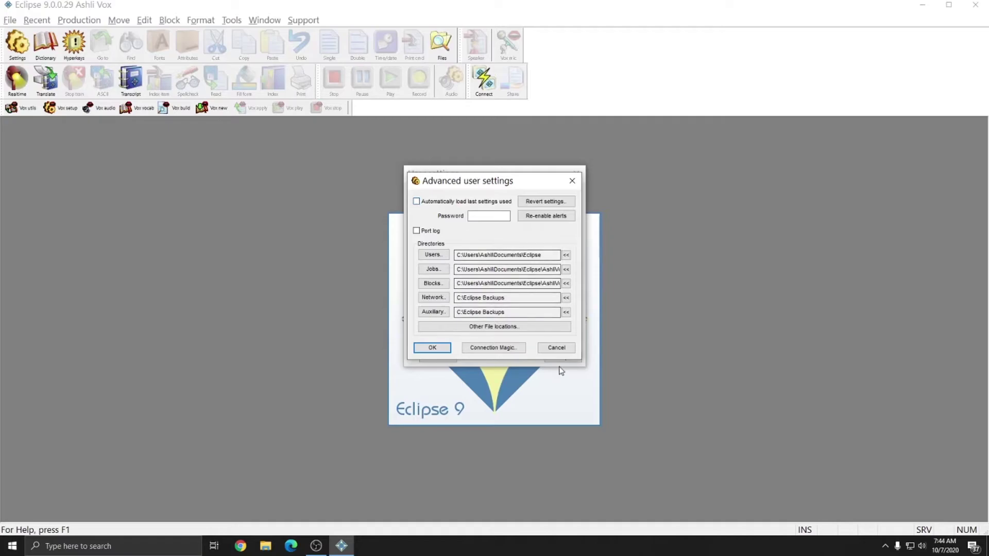
{"action": "key", "text": "Return"}
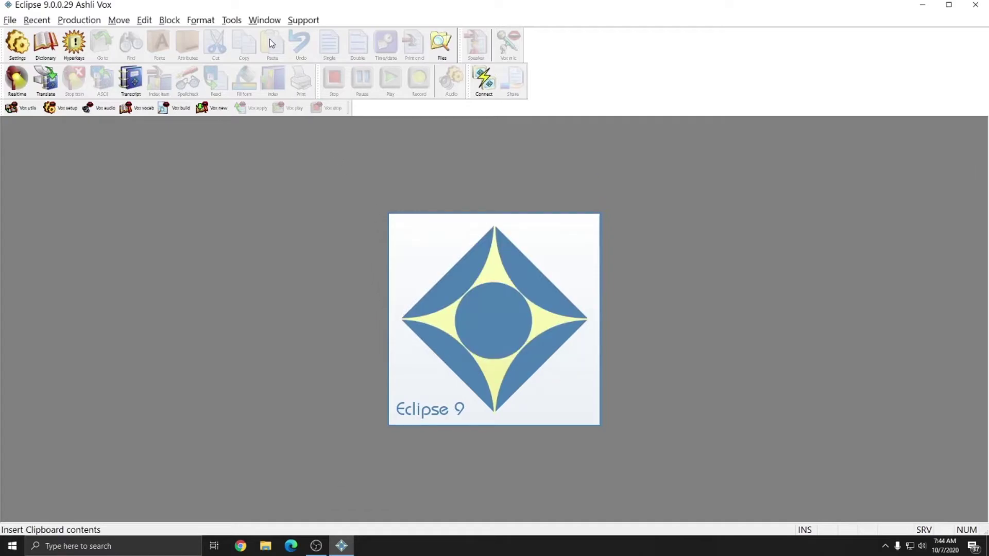
Step: In Window > View Toggles, enable Info bar, AutoMagic and Use numbers, then close the dialog
{"action": "left_click", "coordinate": [264, 20]}
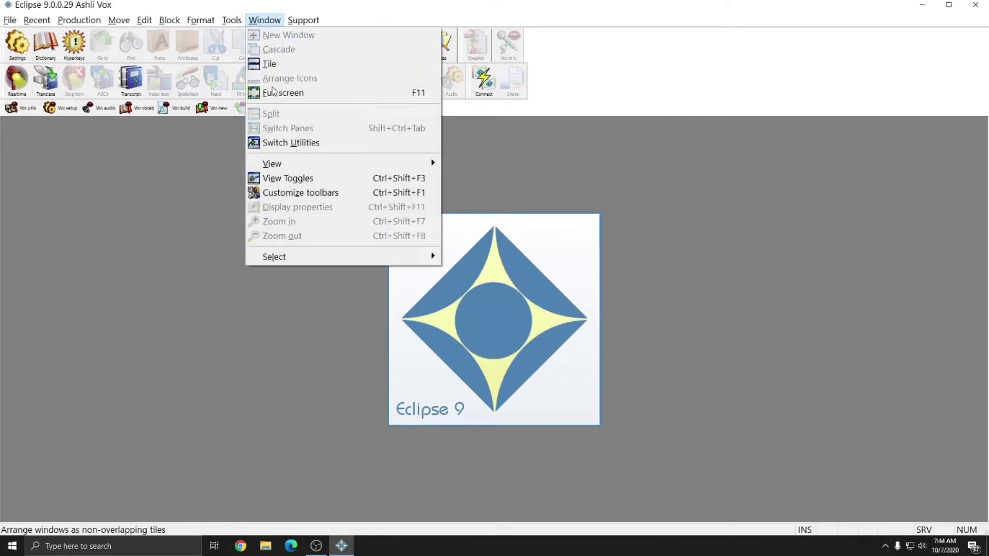
{"action": "left_click", "coordinate": [293, 177]}
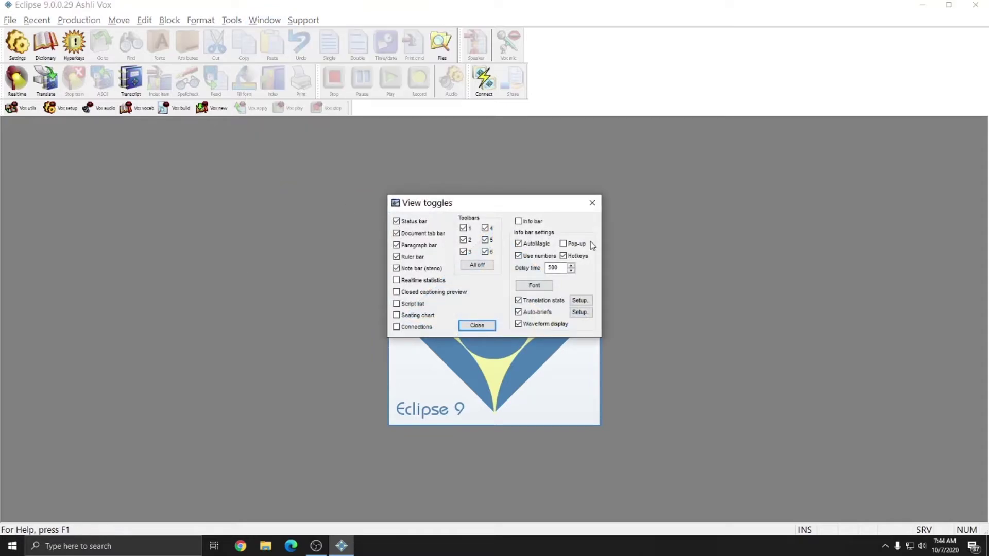
{"action": "left_click", "coordinate": [519, 222]}
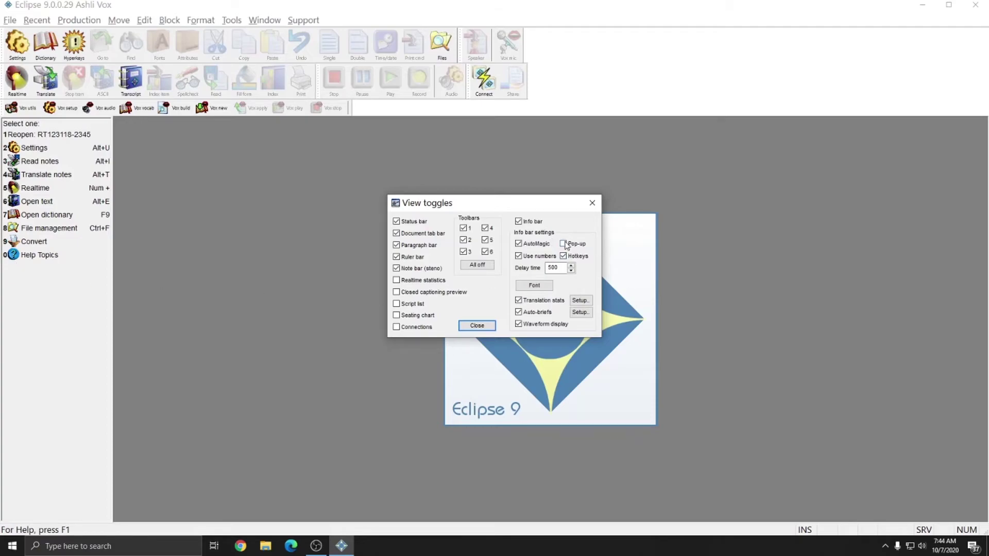
{"action": "left_click", "coordinate": [518, 221]}
{"action": "left_click", "coordinate": [519, 222]}
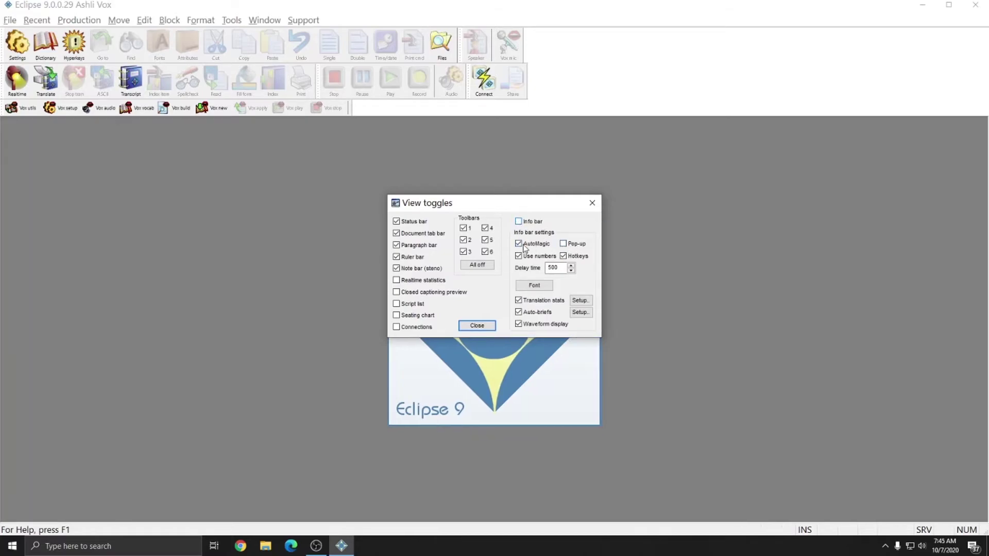
{"action": "left_click", "coordinate": [519, 243]}
{"action": "left_click", "coordinate": [519, 256]}
{"action": "left_click", "coordinate": [519, 221]}
{"action": "left_click", "coordinate": [519, 244]}
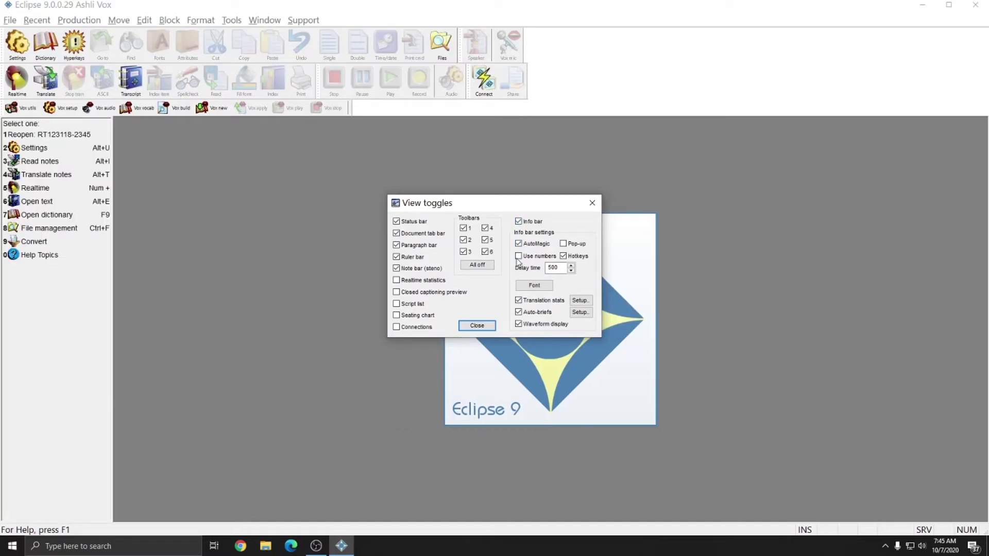
{"action": "left_click", "coordinate": [518, 255]}
{"action": "key", "text": "Escape"}
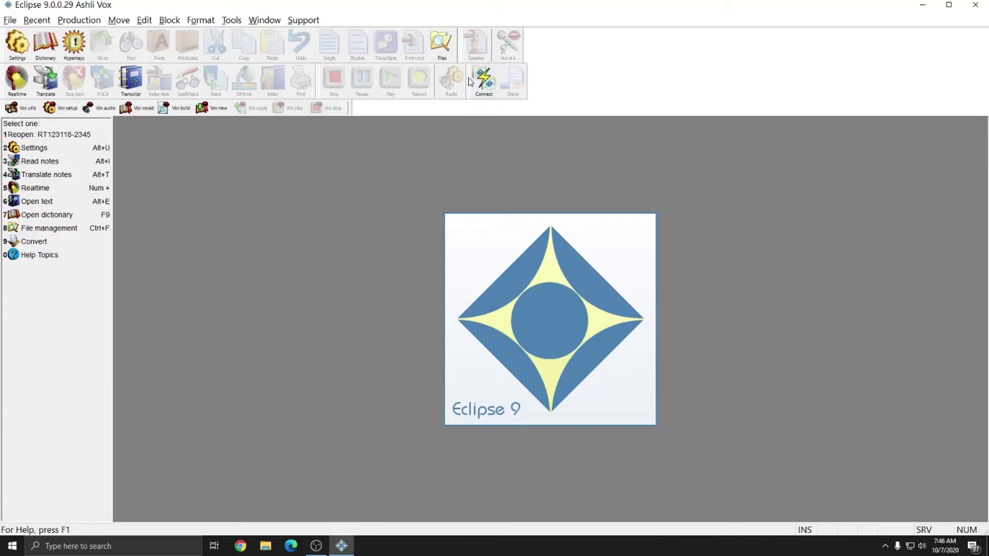
{"action": "mouse_move", "coordinate": [470, 90]}
{"action": "left_mouse_down"}
{"action": "mouse_move", "coordinate": [533, 85]}
{"action": "mouse_move", "coordinate": [468, 84]}
{"action": "left_mouse_up"}
{"action": "mouse_move", "coordinate": [492, 41]}
{"action": "left_mouse_down"}
{"action": "mouse_move", "coordinate": [549, 76]}
{"action": "mouse_move", "coordinate": [507, 49]}
{"action": "mouse_move", "coordinate": [561, 43]}
{"action": "mouse_move", "coordinate": [490, 42]}
{"action": "left_mouse_up"}
{"action": "left_click", "coordinate": [264, 20]}
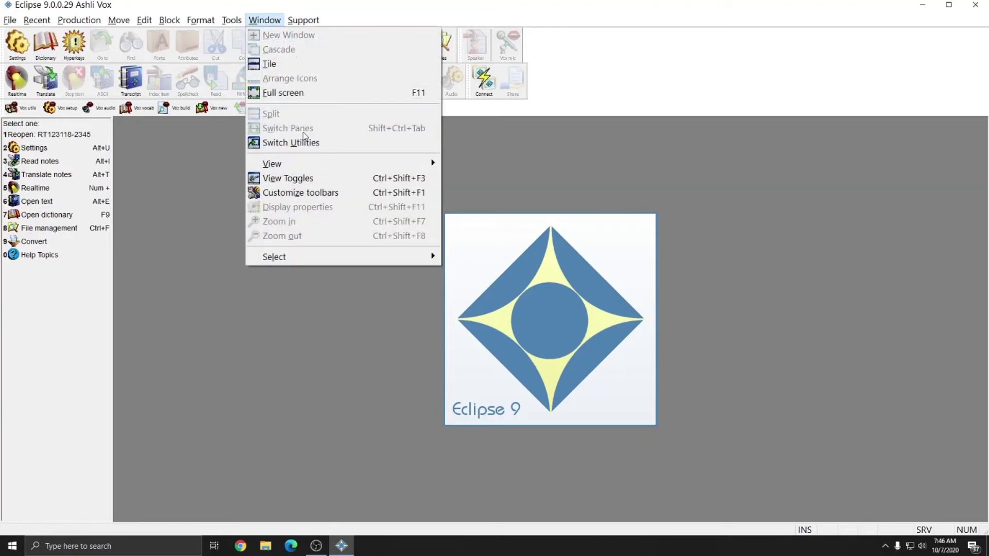
{"action": "left_click", "coordinate": [290, 194]}
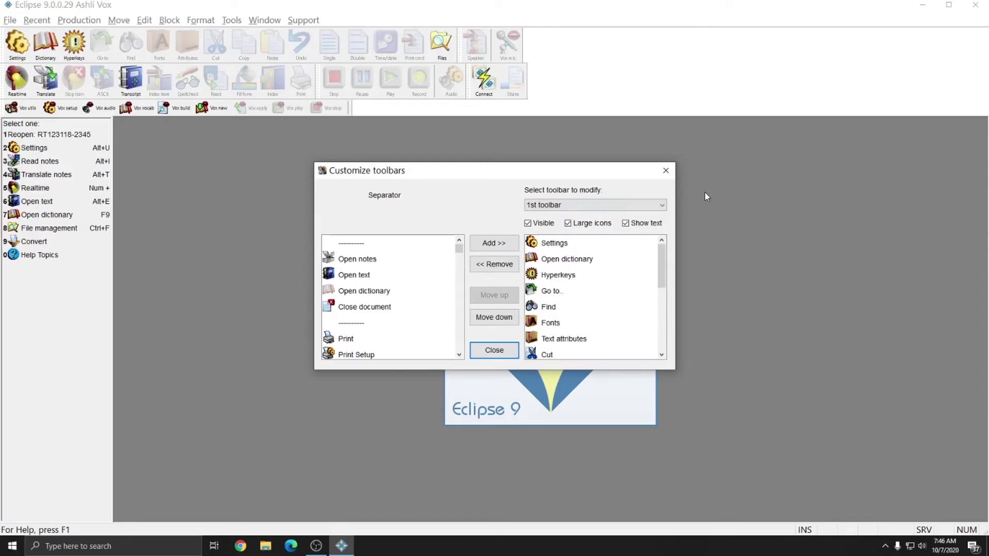
{"action": "left_click", "coordinate": [663, 169]}
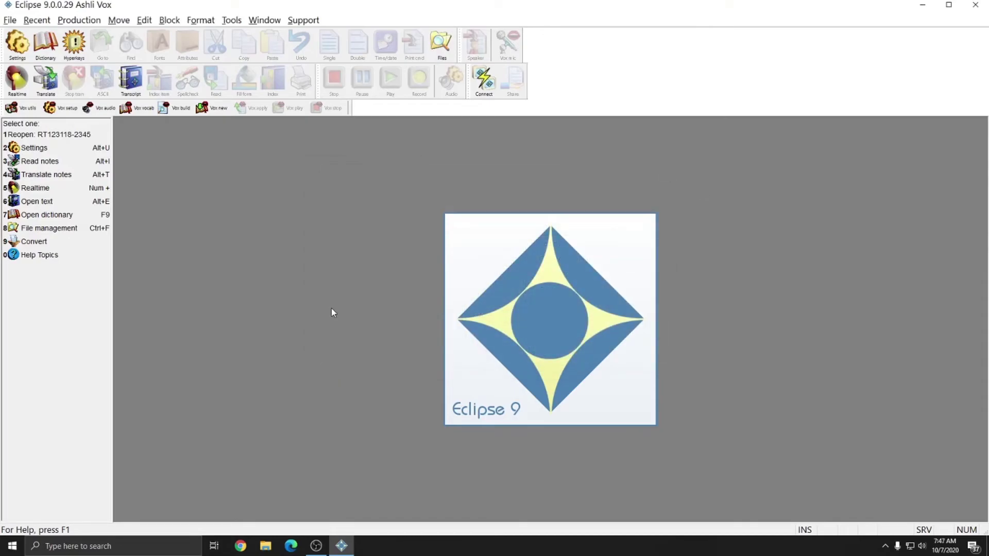